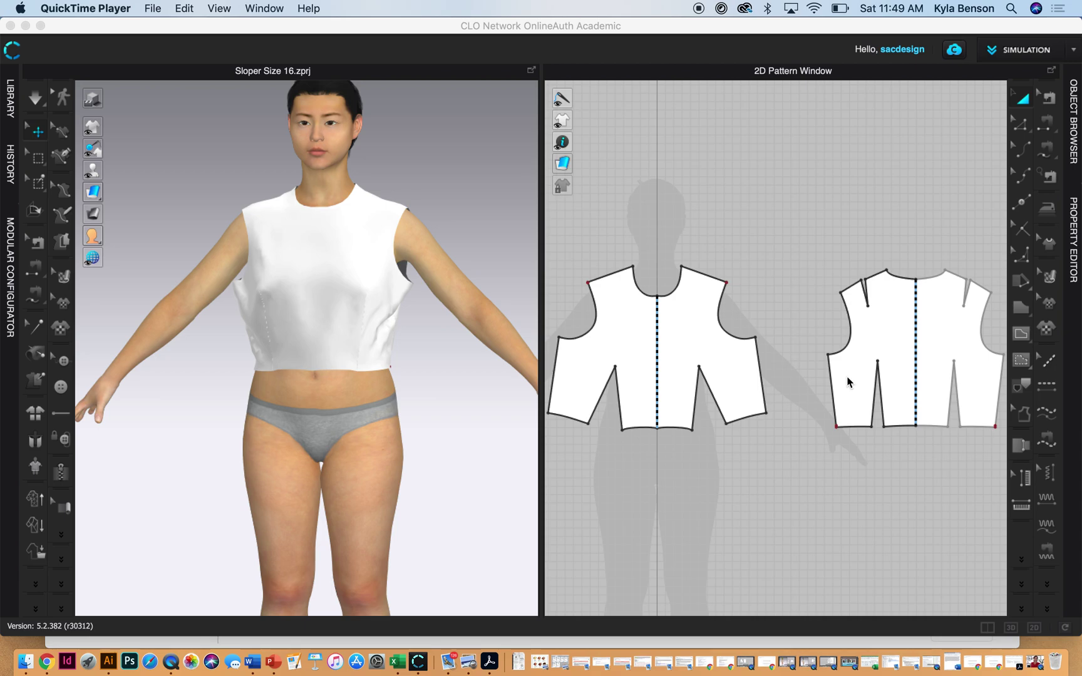
- Show only the 2D pattern window and bring the front bodice pieces into view
left_click(1035, 627)
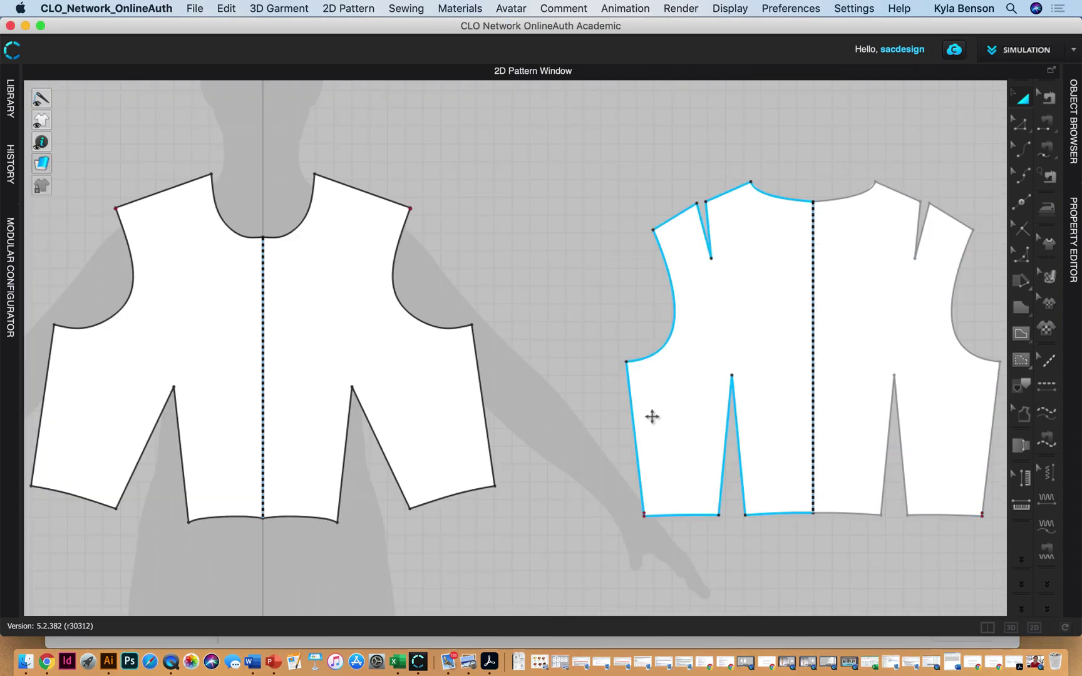
right_click_drag(524, 391, 720, 416)
left_click(501, 435)
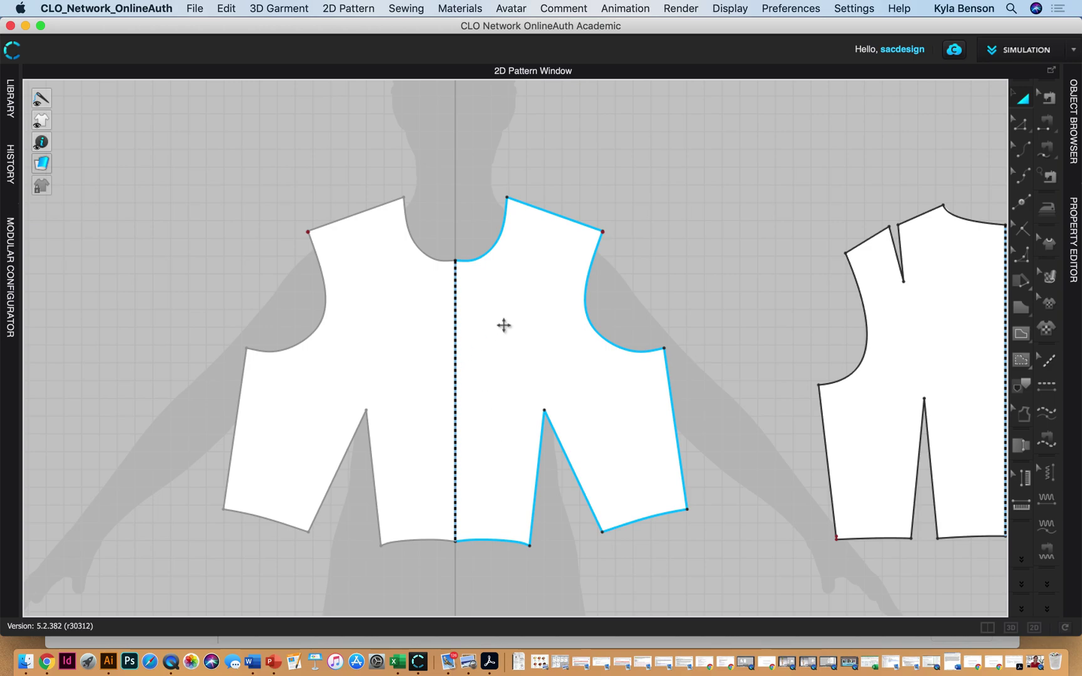
left_click(375, 253)
left_click(305, 235)
- With Edit Pattern active, choose Pattern2D_310795_5 from the shoulder-point object list
left_click(1020, 126)
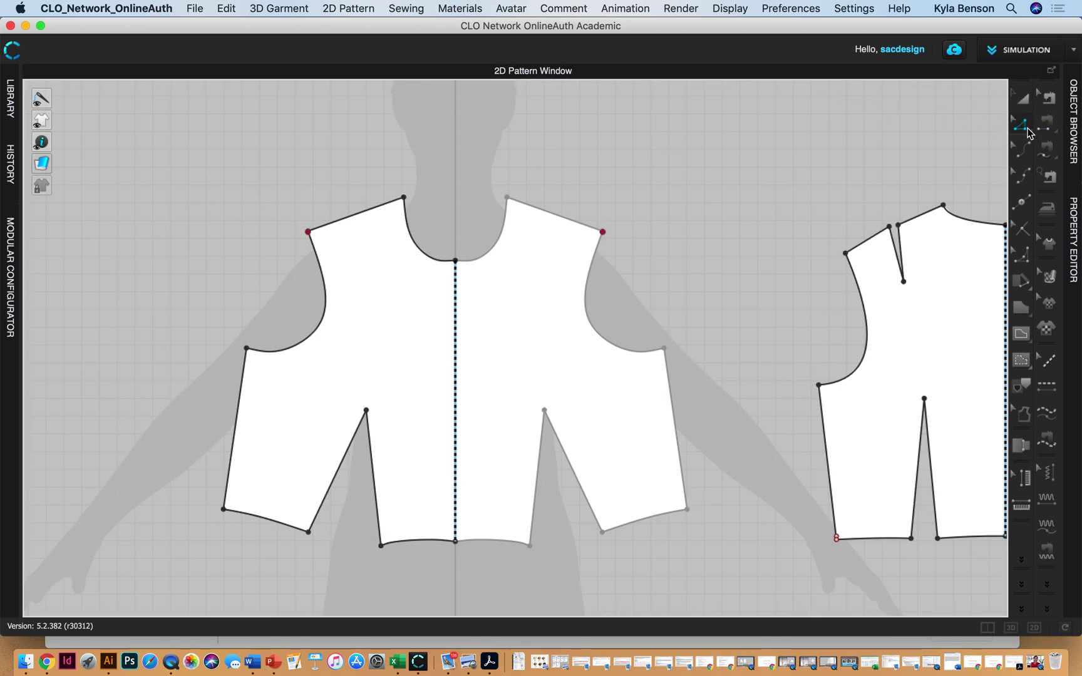
left_click(1026, 129)
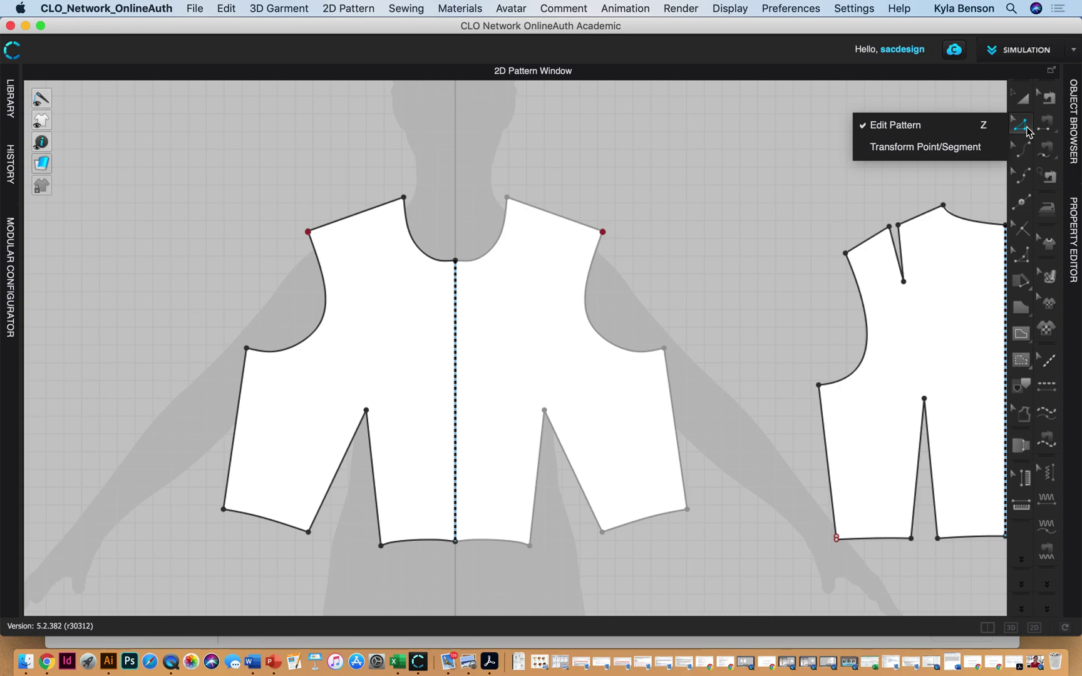
left_click(896, 125)
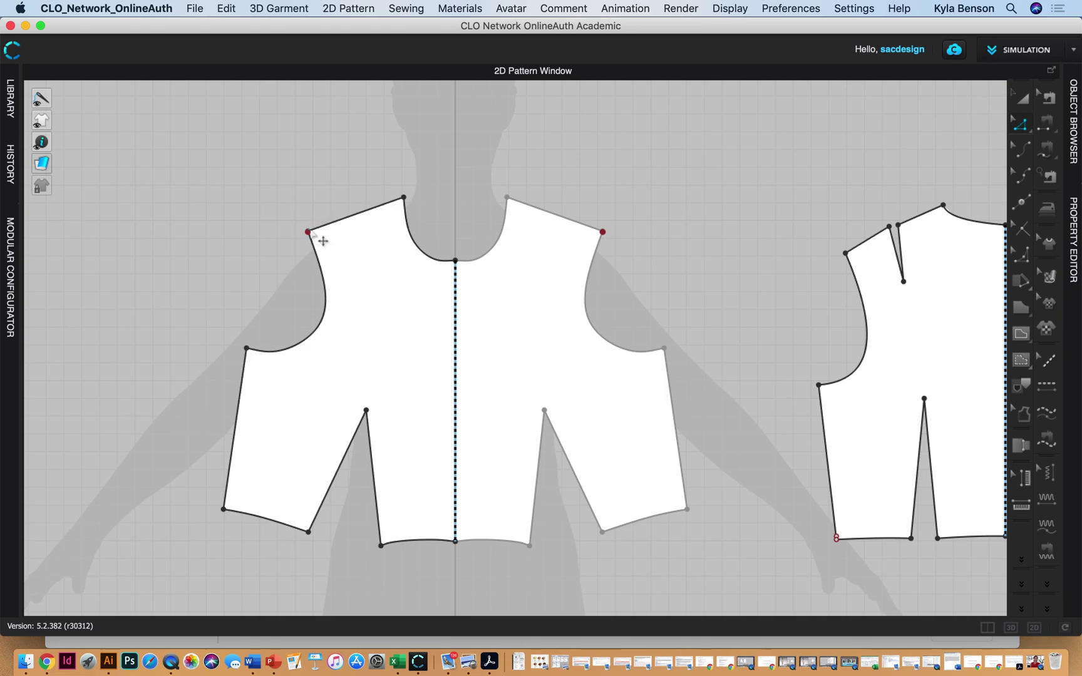
left_click(308, 232)
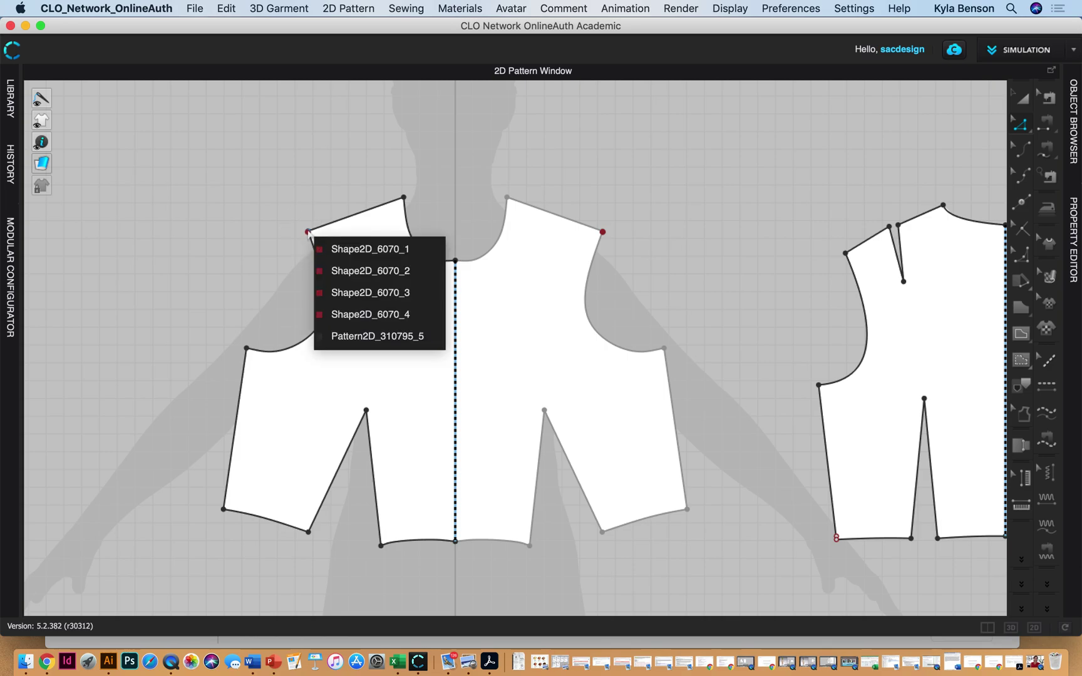
left_click(307, 232)
left_click(307, 232)
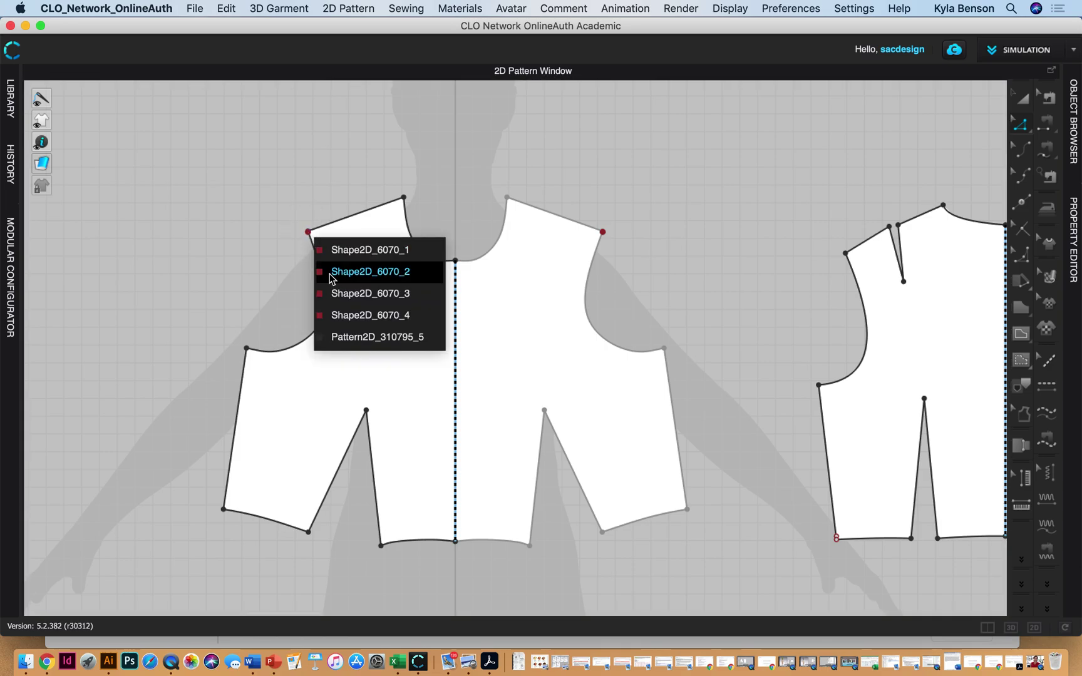
left_click(352, 338)
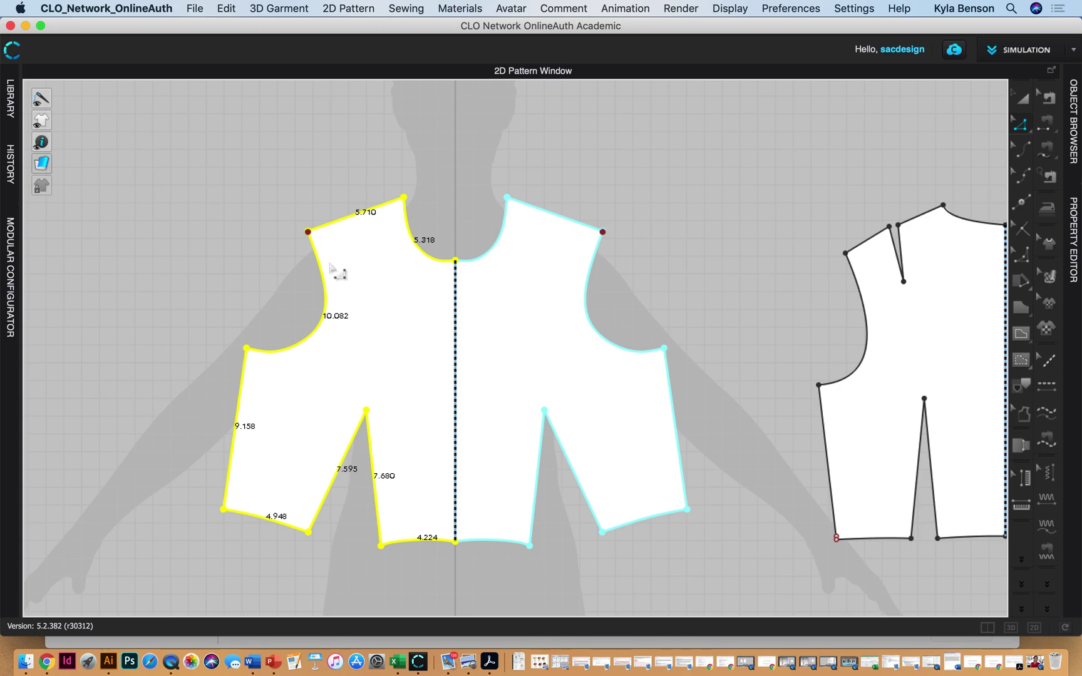
- Start a Local perpendicular internal line at the left front shoulder point
right_click(308, 232)
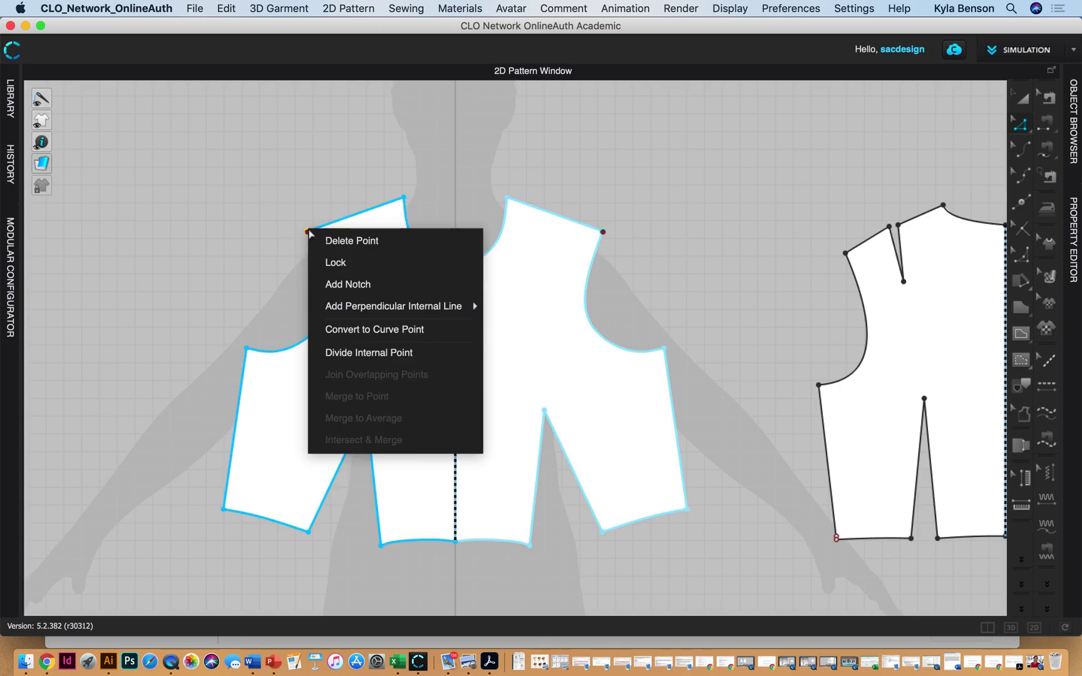
mouse_move(375, 306)
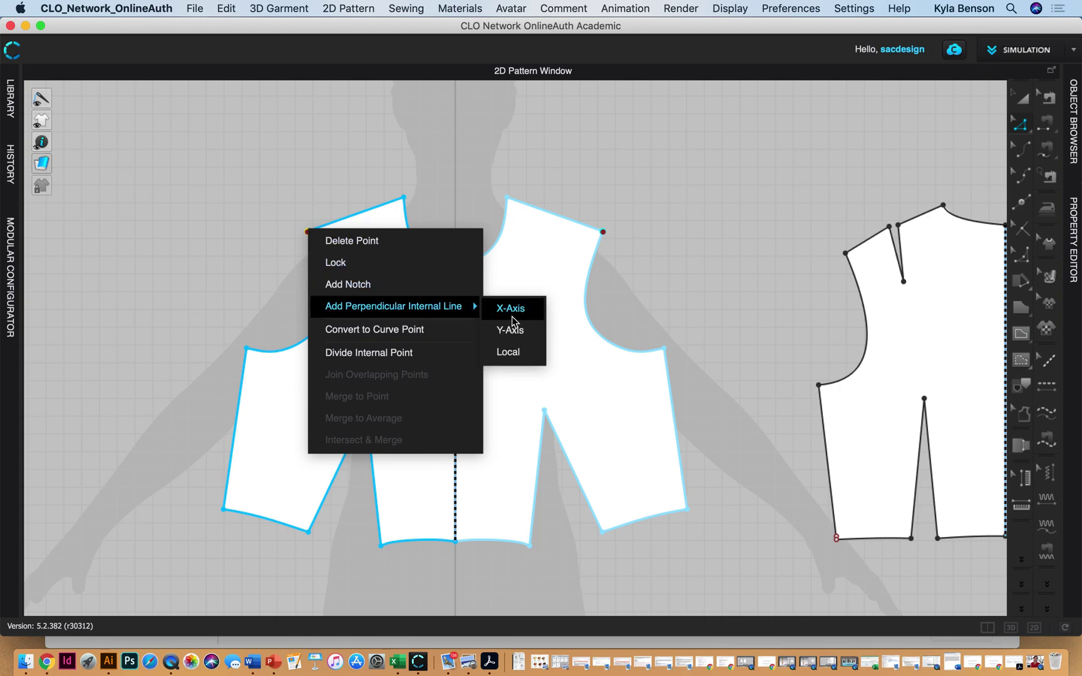
left_click(508, 351)
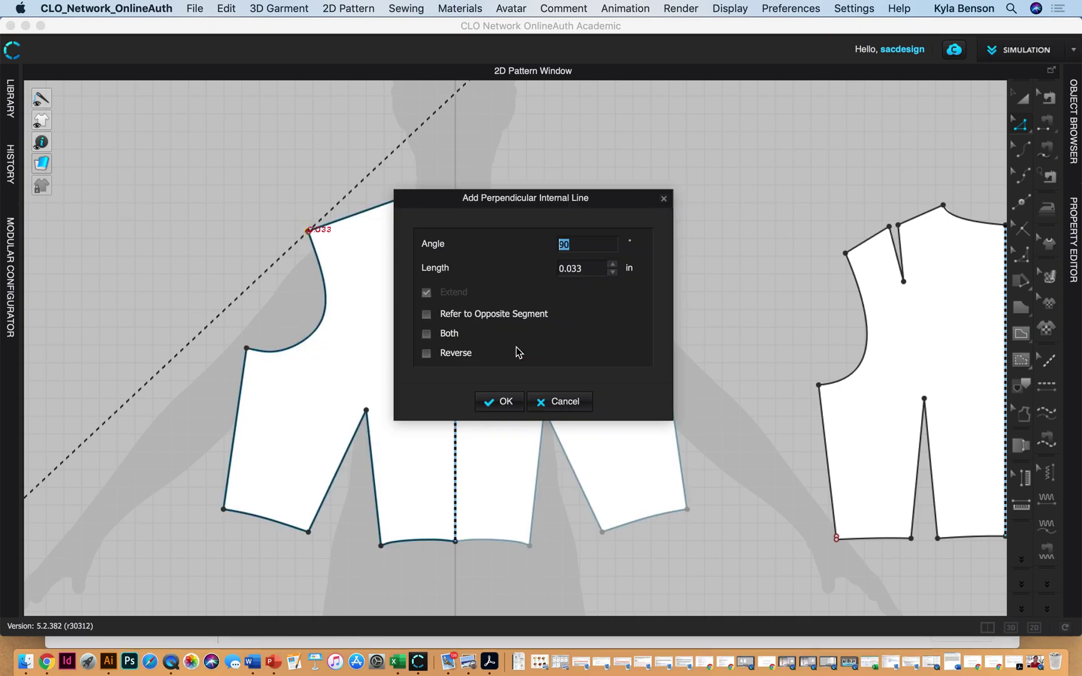
left_click_drag(570, 208, 646, 312)
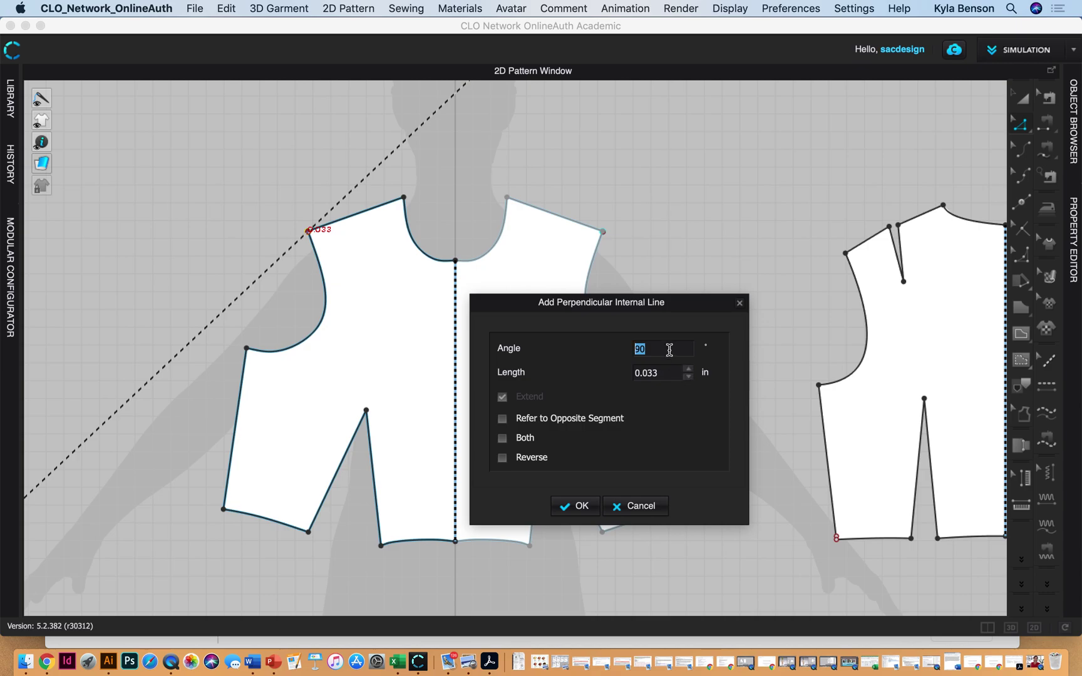
- Enable Both in the line settings and set the angle to 12
type("111")
key("Tab")
left_click(634, 348)
double_click(659, 349)
type("130")
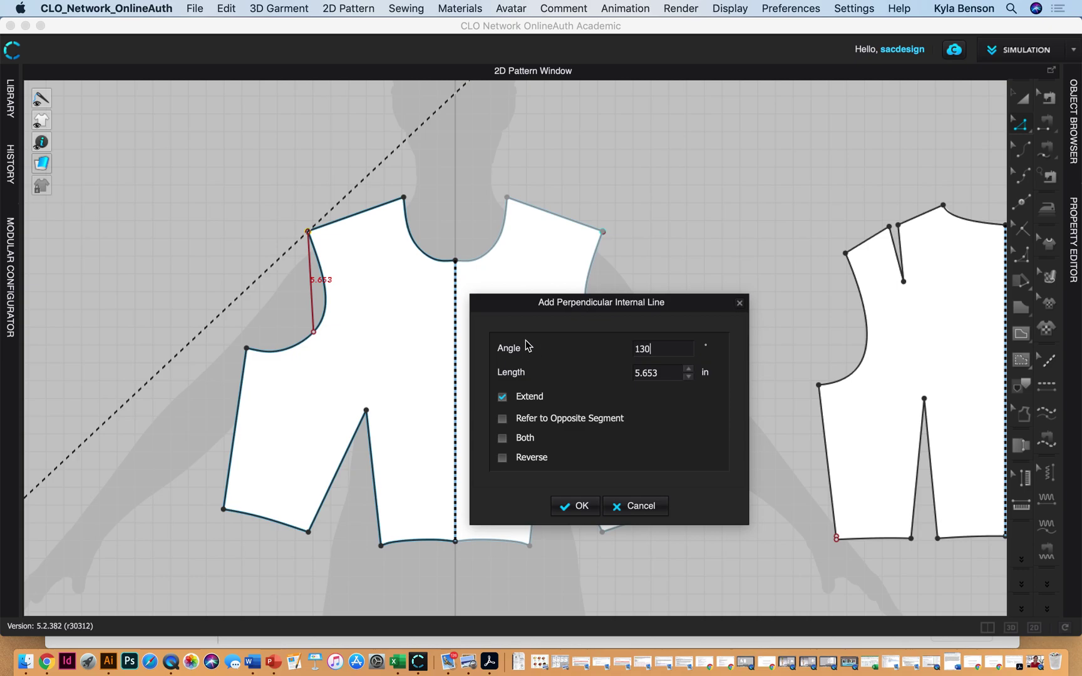
left_click(527, 438)
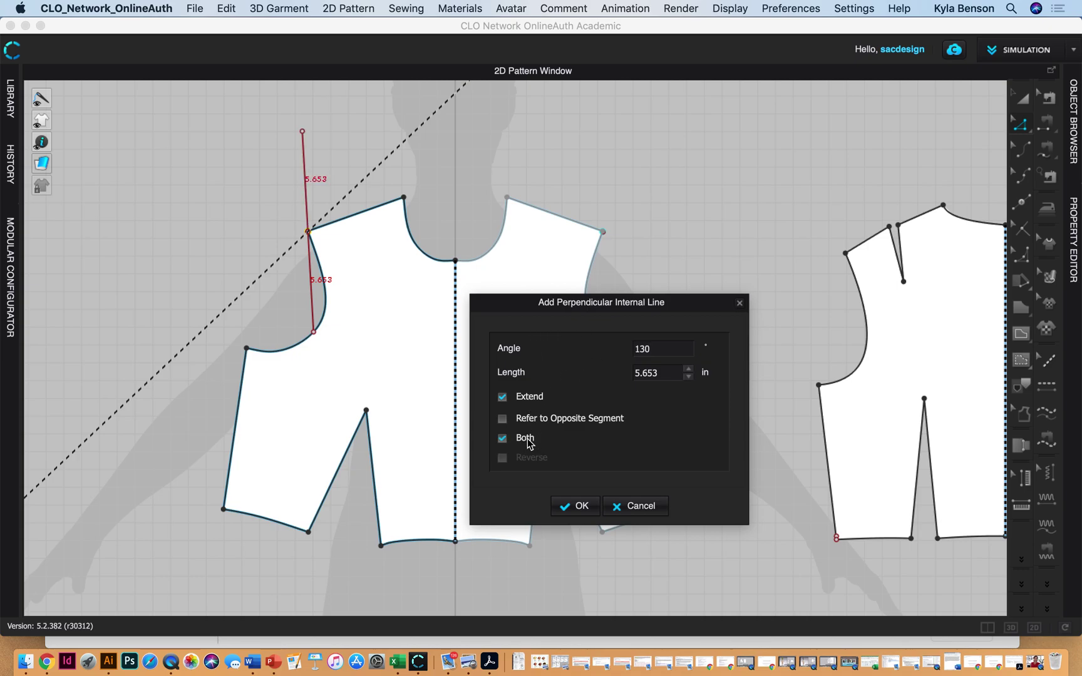
double_click(642, 349)
type("12")
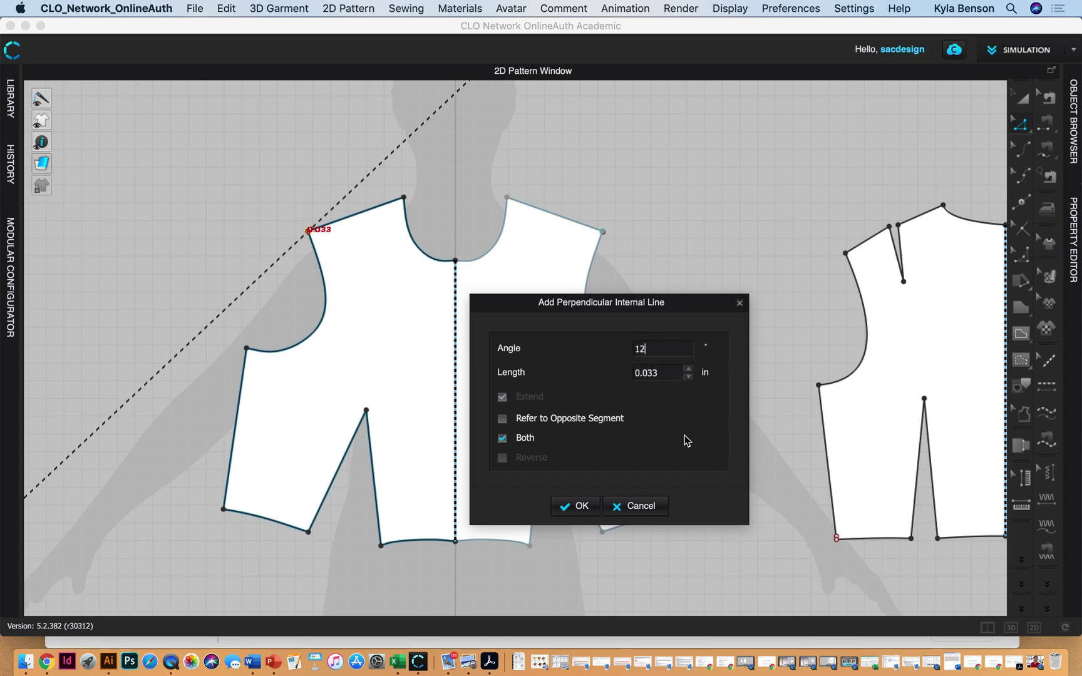
- Lengthen the line and try angles of 15, 20 and 22 degrees
left_click(688, 369)
left_click(689, 370)
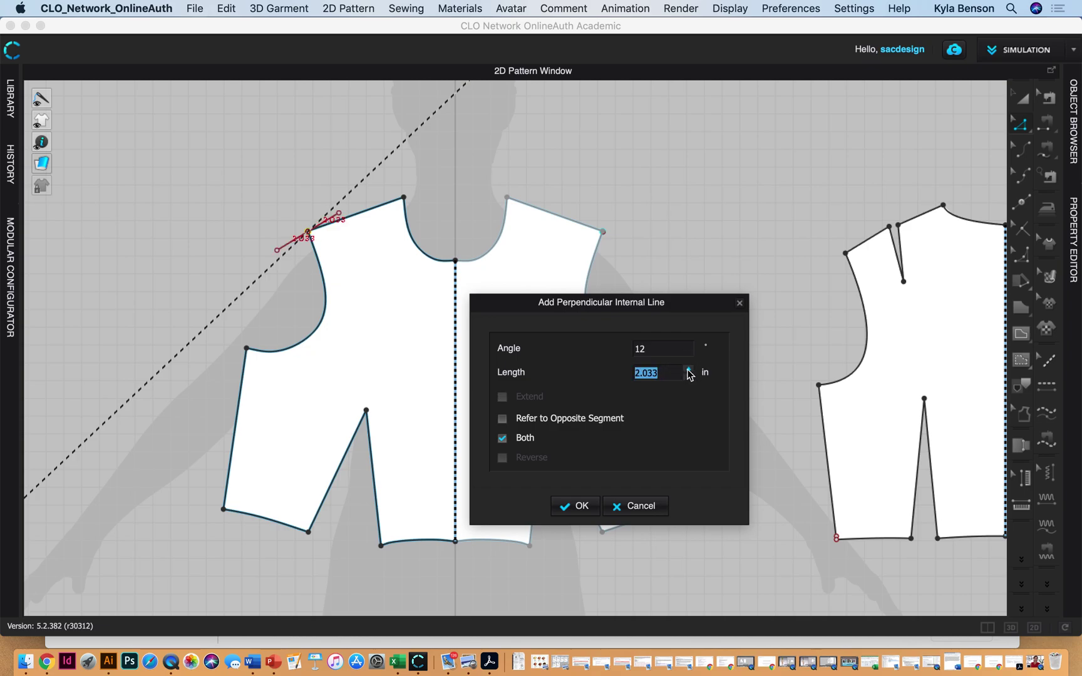
left_click(689, 369)
double_click(669, 349)
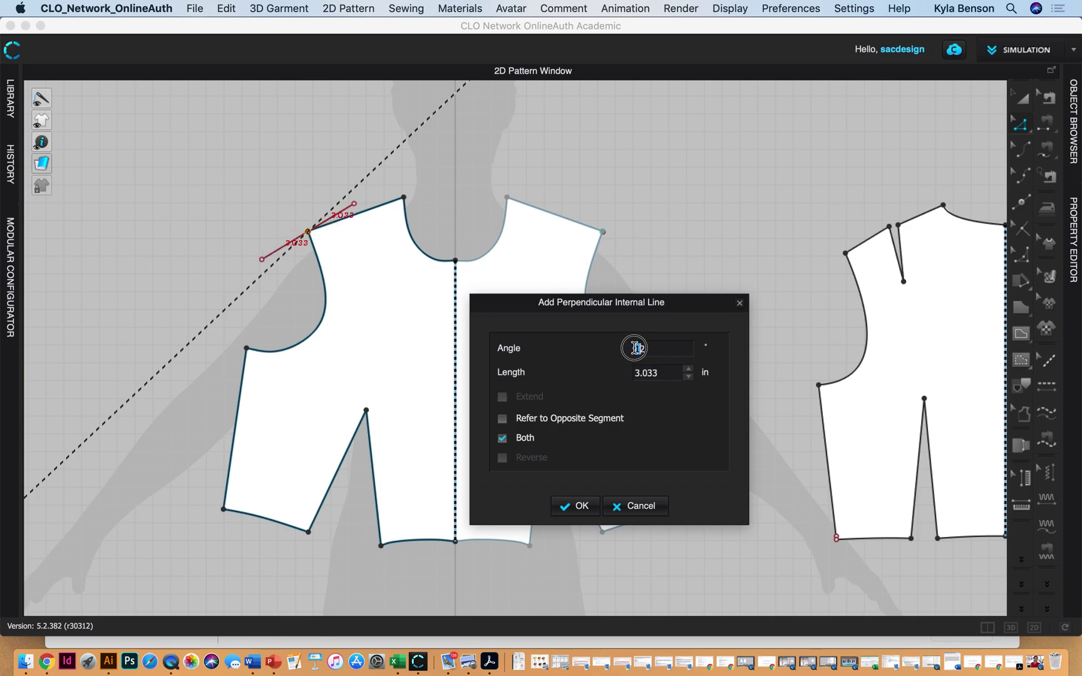
type("15")
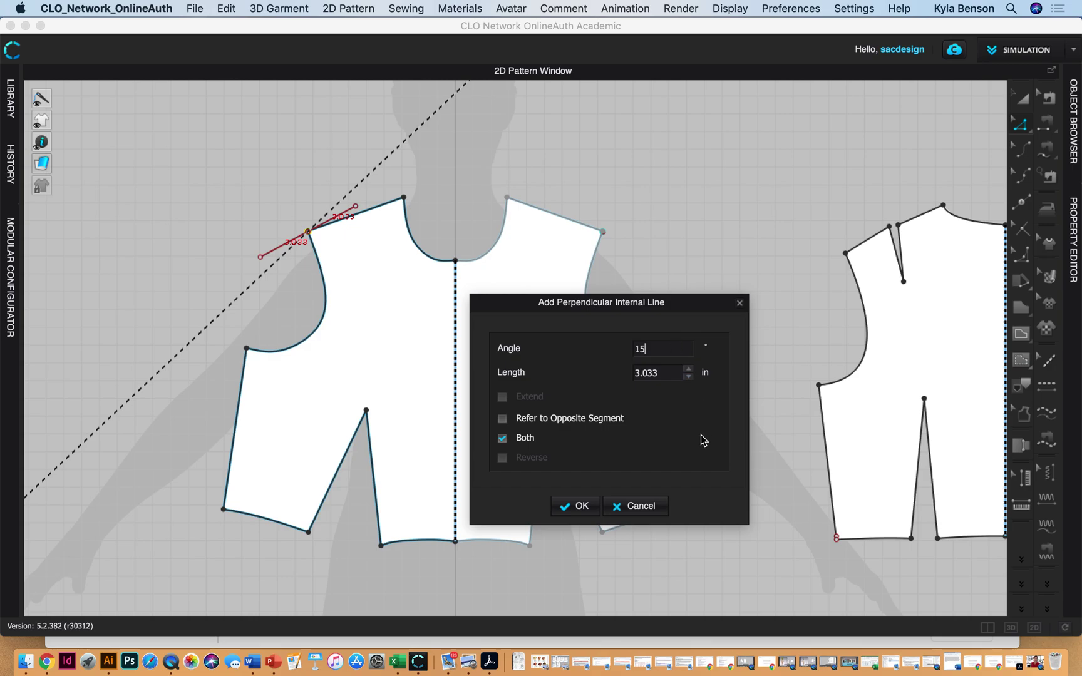
double_click(653, 371)
double_click(657, 348)
type("20")
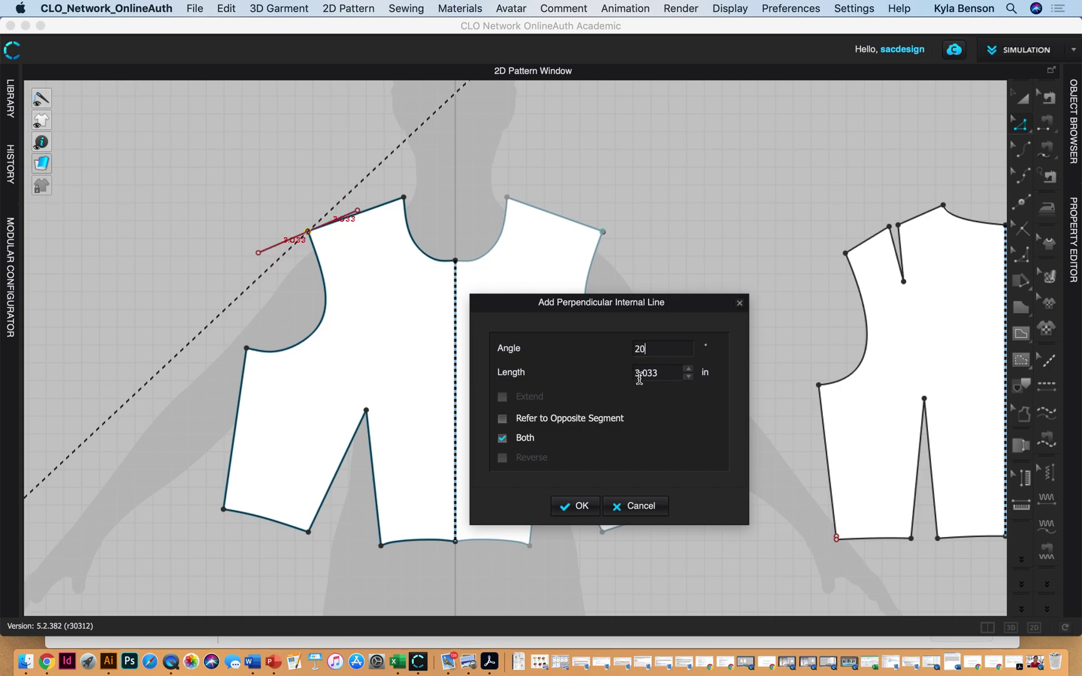
double_click(639, 376)
left_click(613, 346)
double_click(634, 348)
type("22")
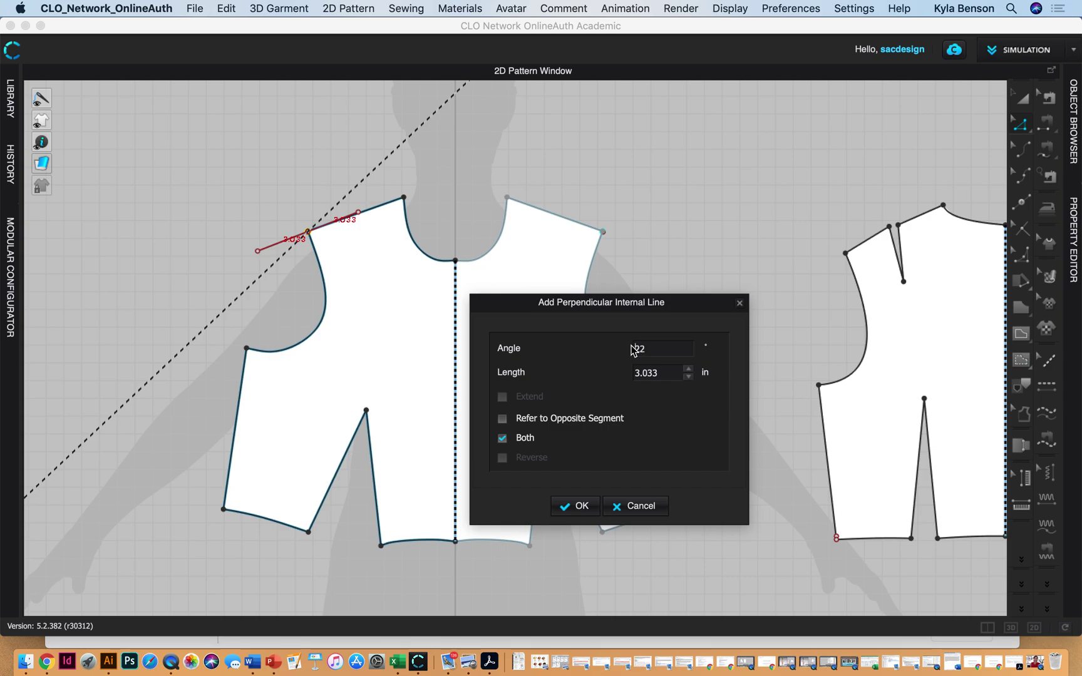
- Set angle 23 and length 1.25 with Both checked, and create the line
left_click(633, 349)
type("2")
double_click(669, 350)
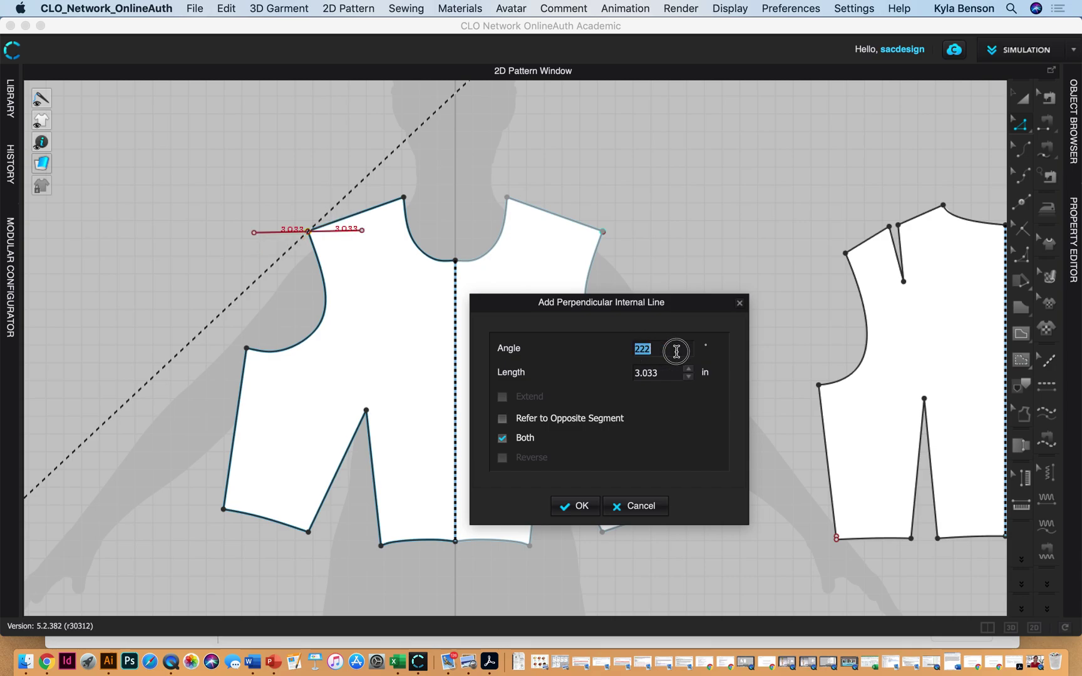
type("24")
double_click(667, 371)
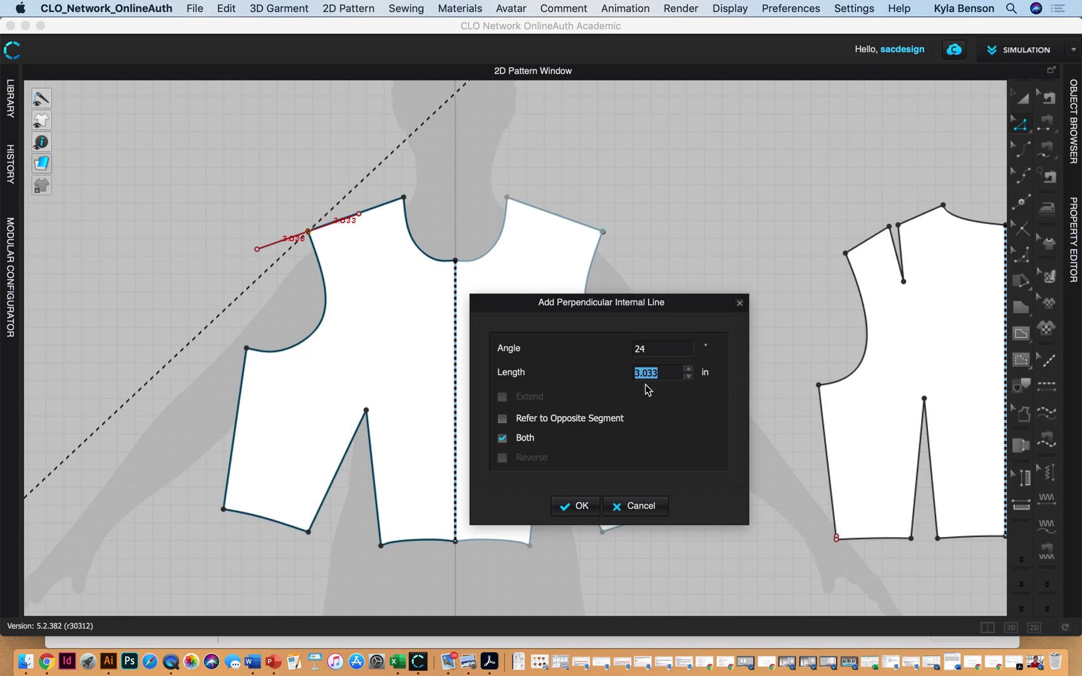
double_click(654, 349)
type("23")
double_click(660, 372)
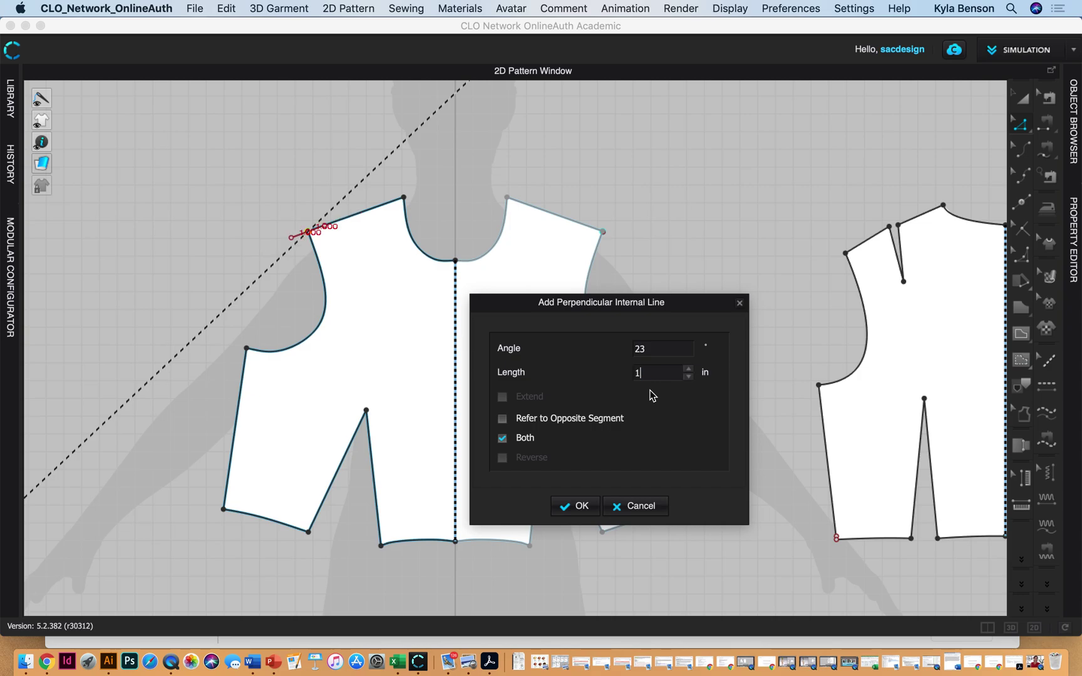
type(".25")
left_click(526, 437)
left_click(526, 438)
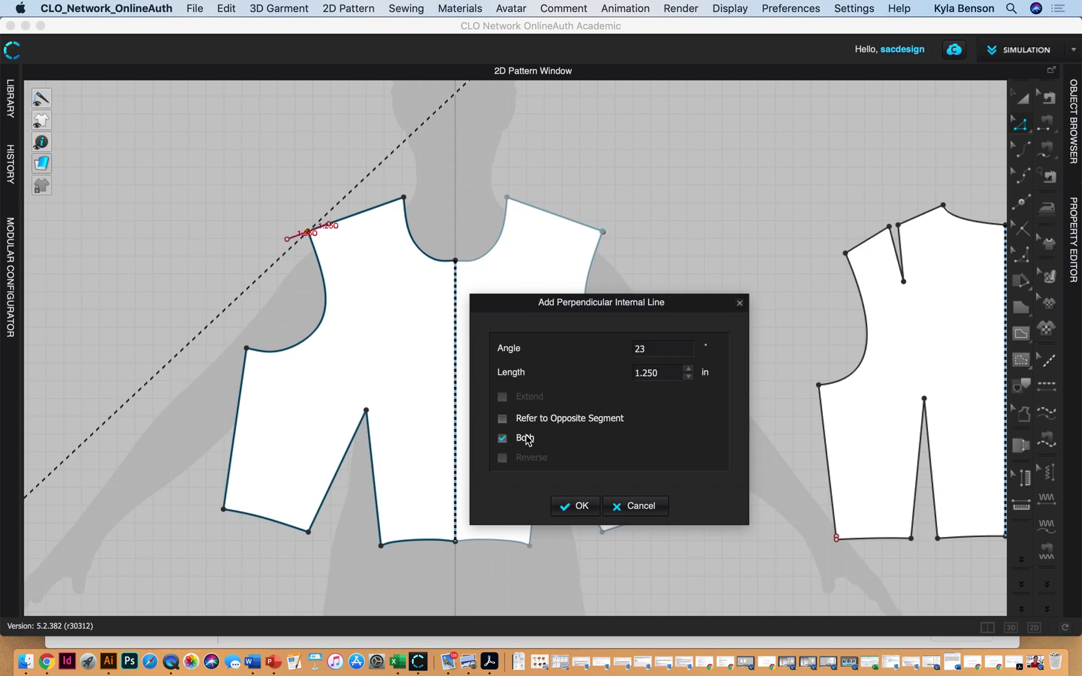
left_click(579, 507)
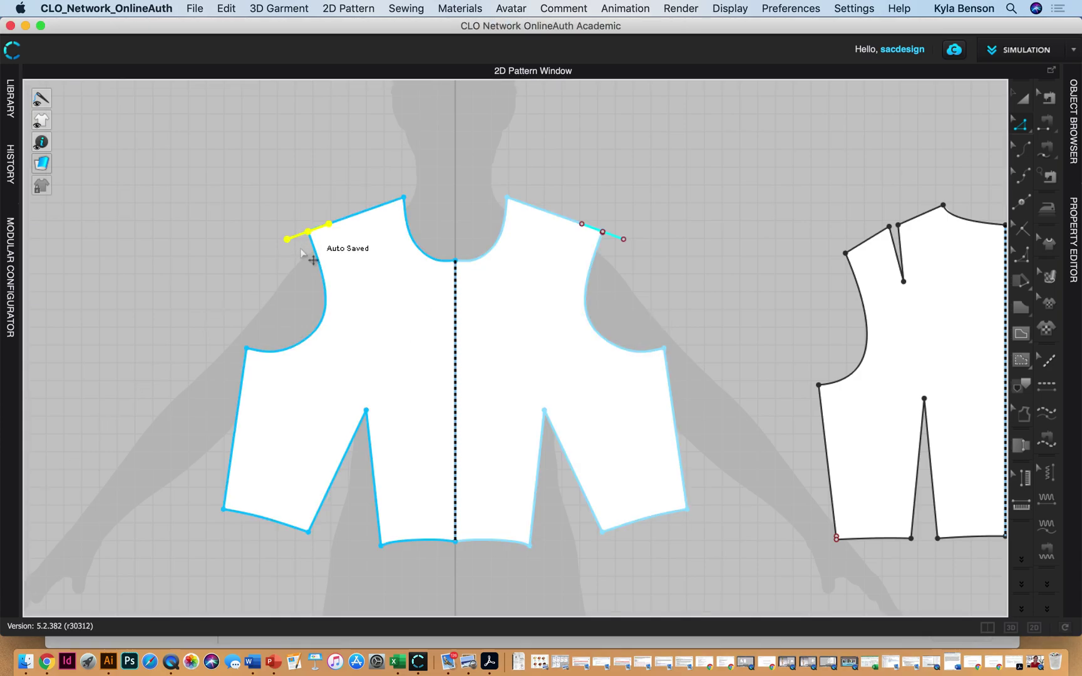
- Zoom on the shoulder and select Shape2D_28732_1 from the overlapping objects
scroll(314, 259, "up", 3)
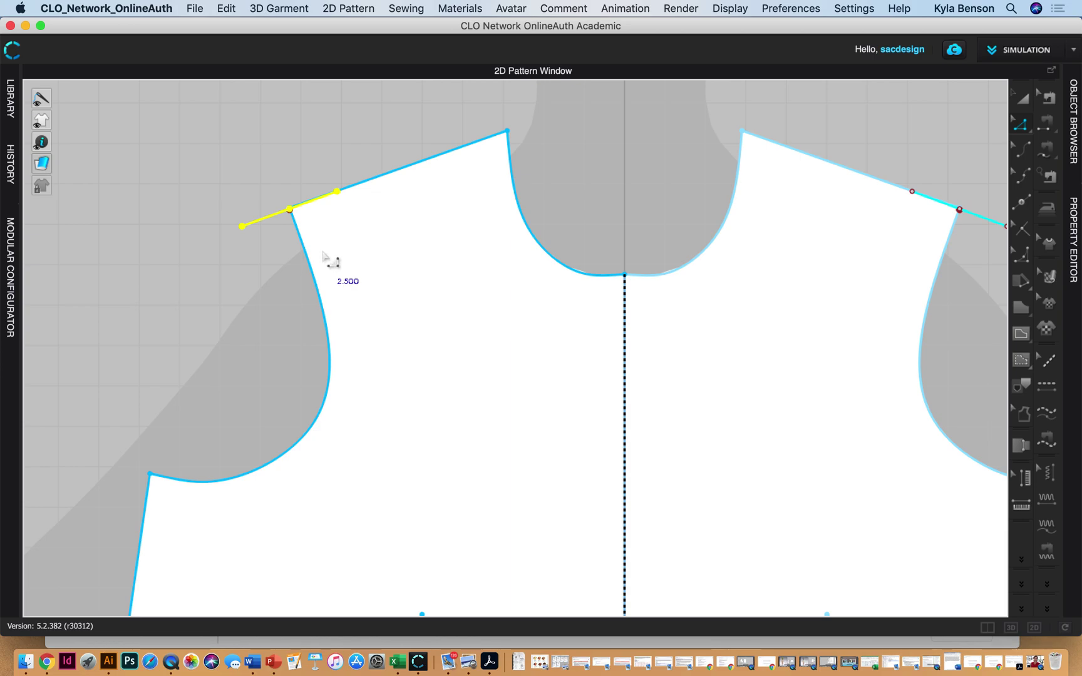
scroll(304, 250, "down", 3)
left_click(292, 228)
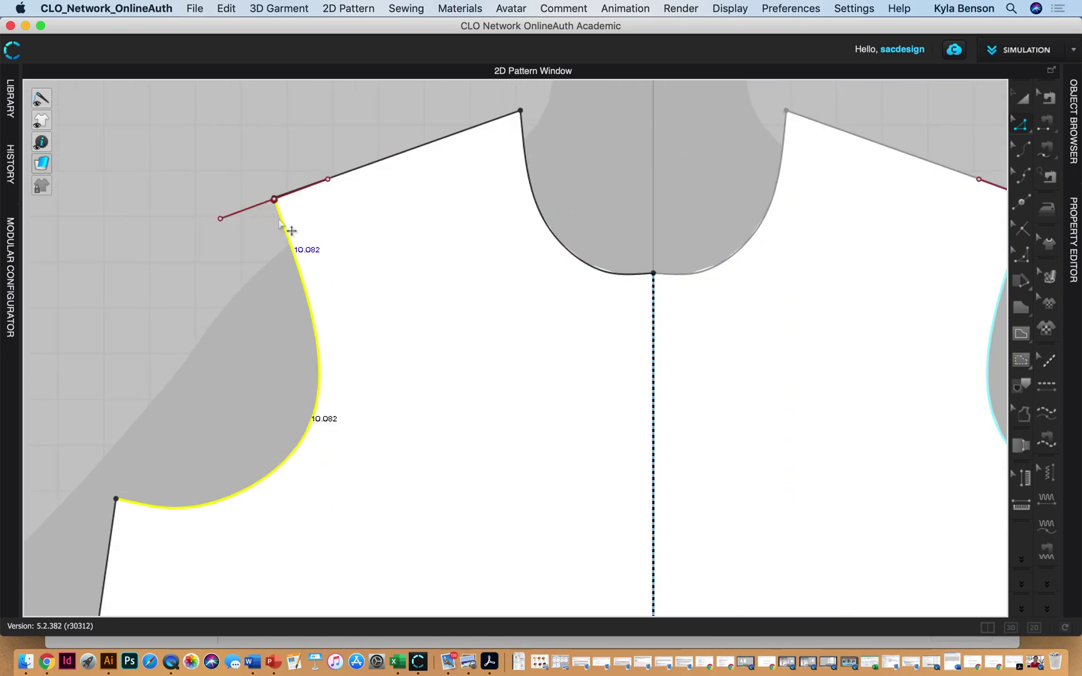
left_click(283, 209)
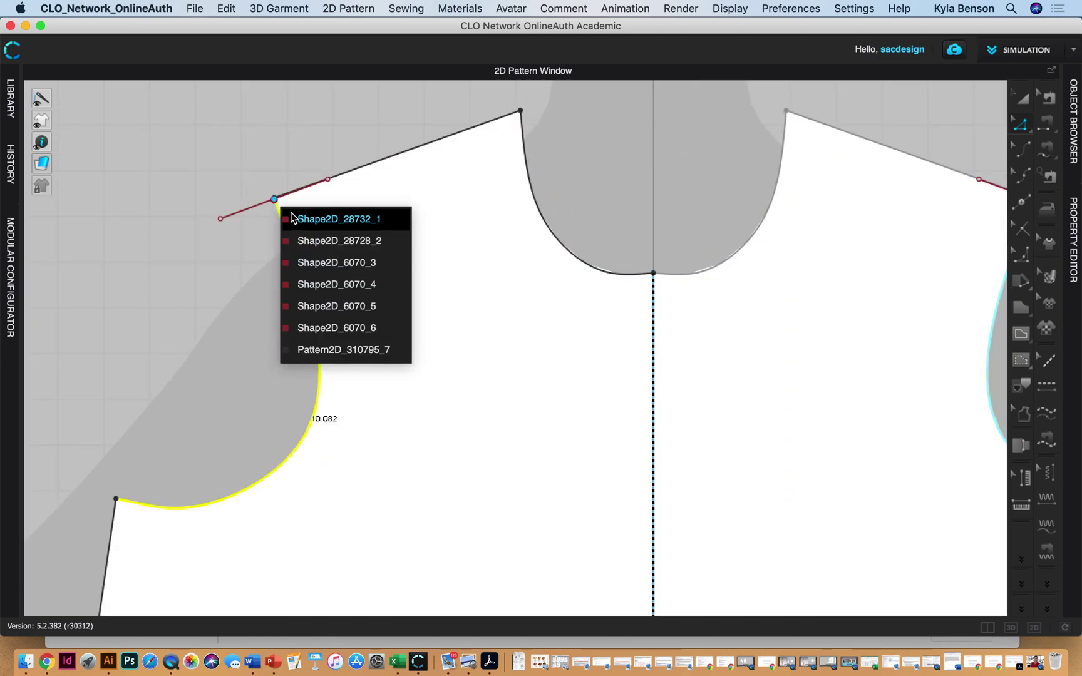
left_click(295, 218)
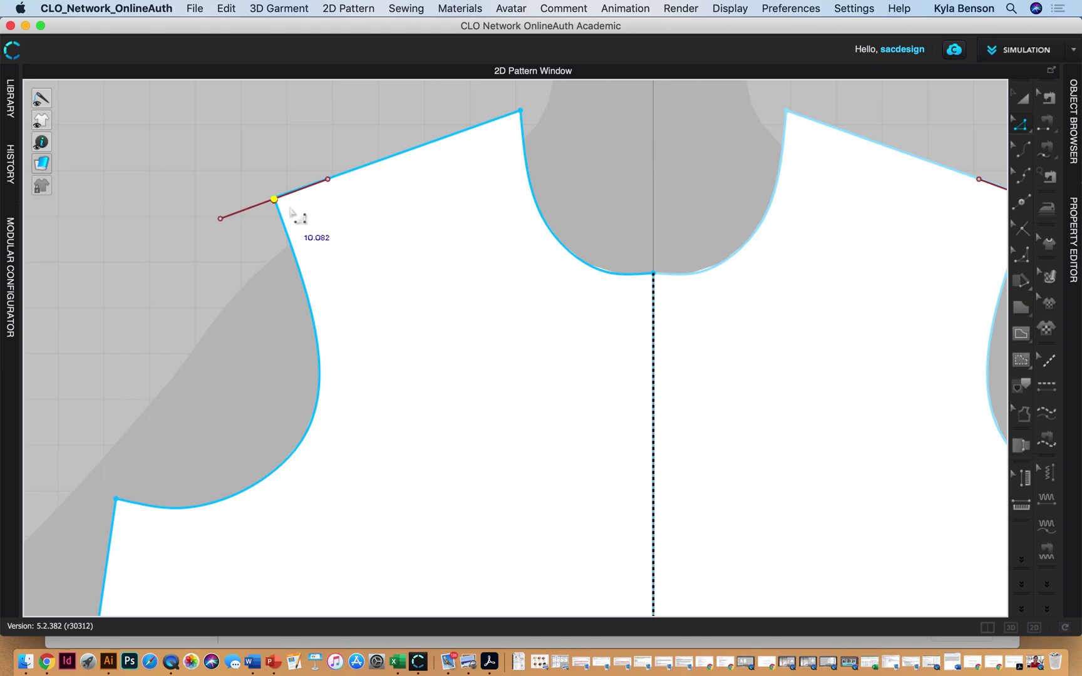
left_click(294, 216)
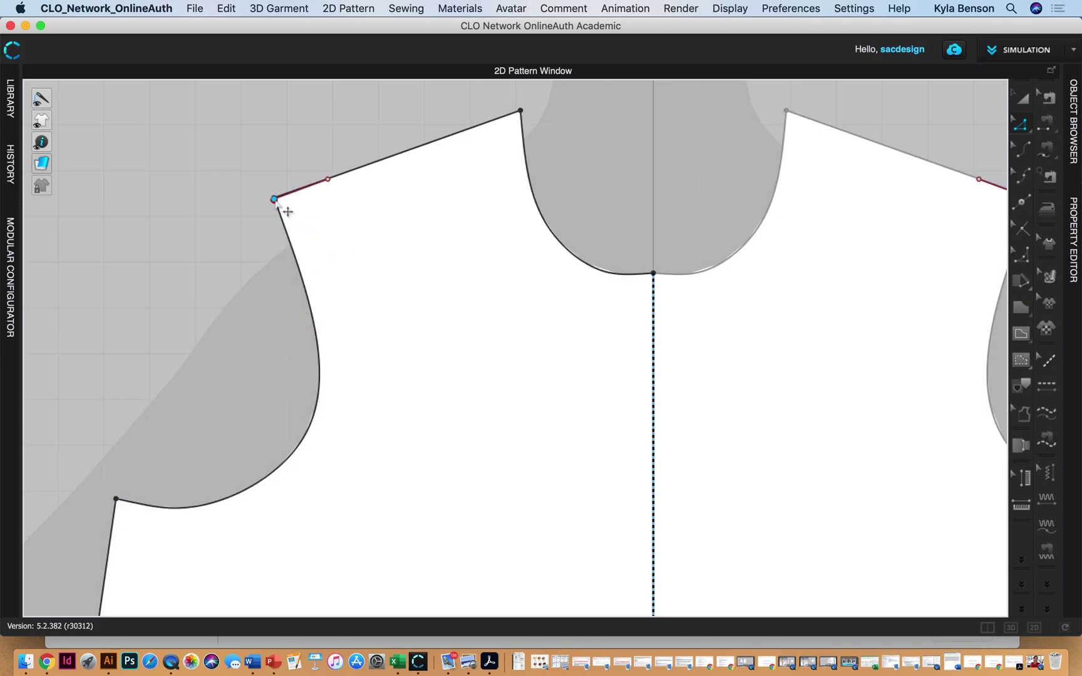
left_click(275, 201)
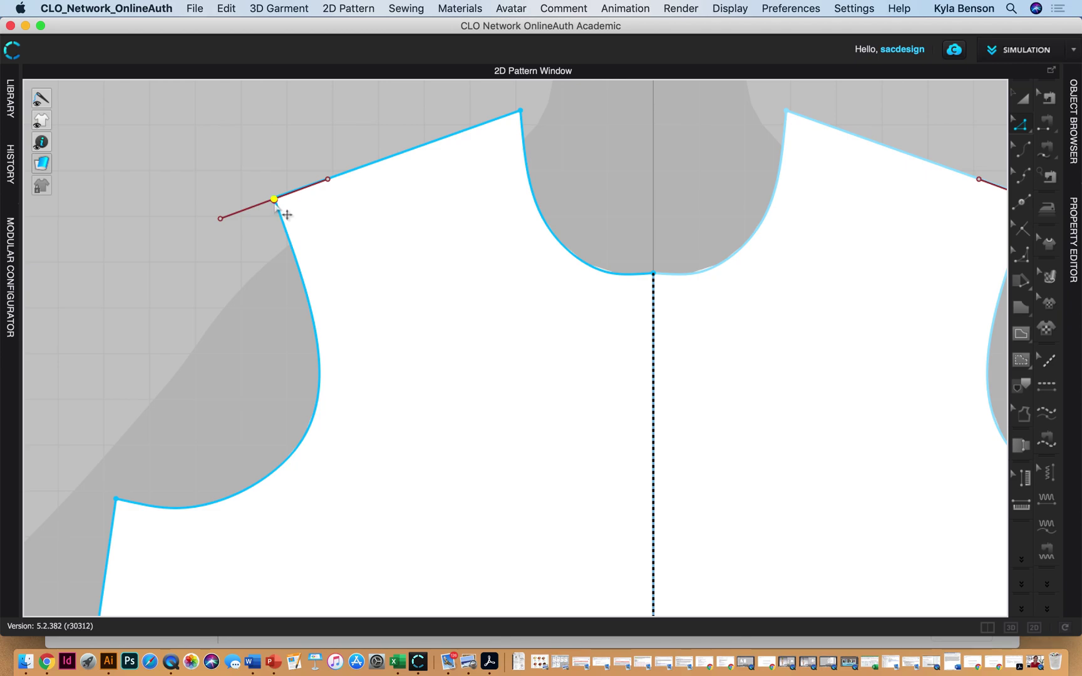
left_click(279, 211)
- Remove extra lines Shape2D_6070_6, Shape2D_6070_5 and inner piece Shape2D_28728_2 at the shoulder
left_click(275, 200)
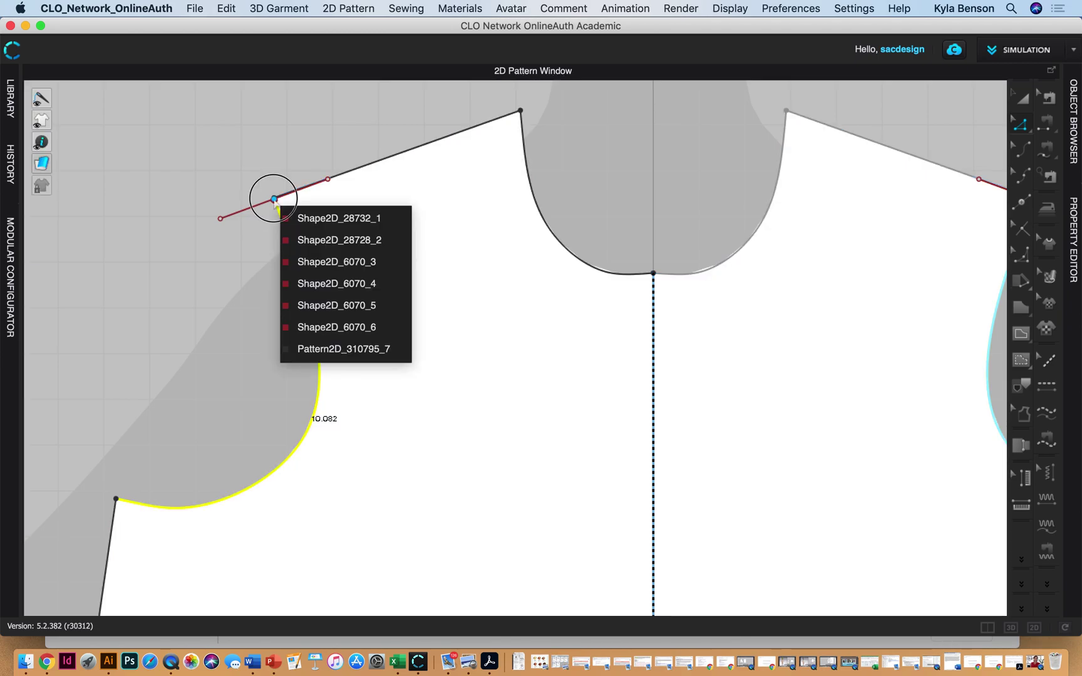
left_click(329, 327)
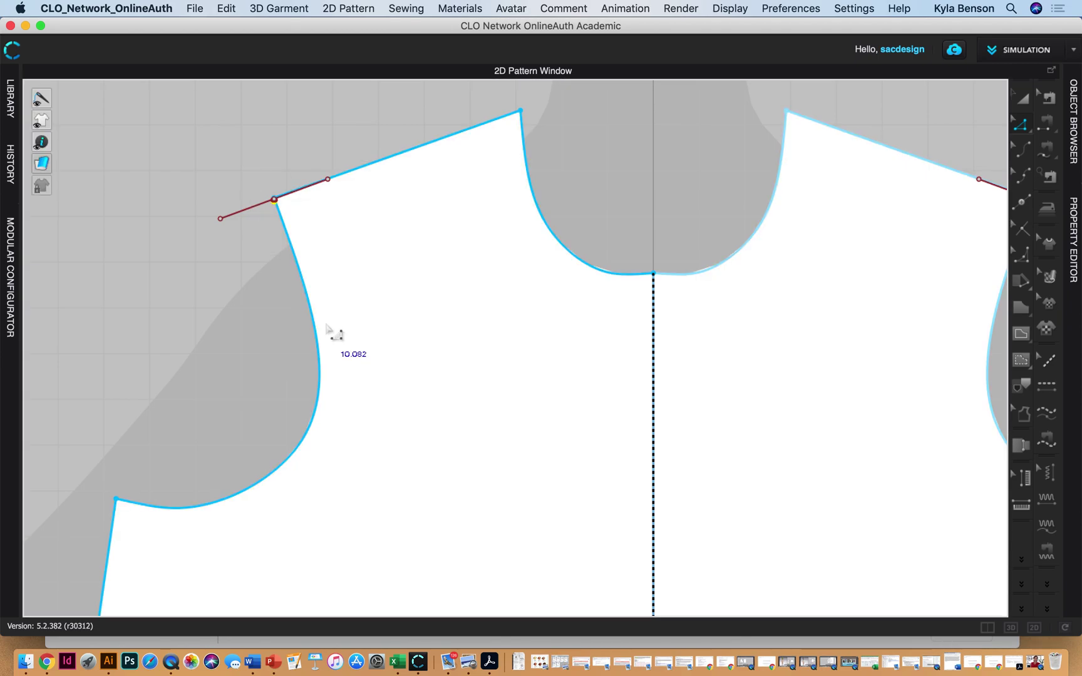
left_click(327, 327)
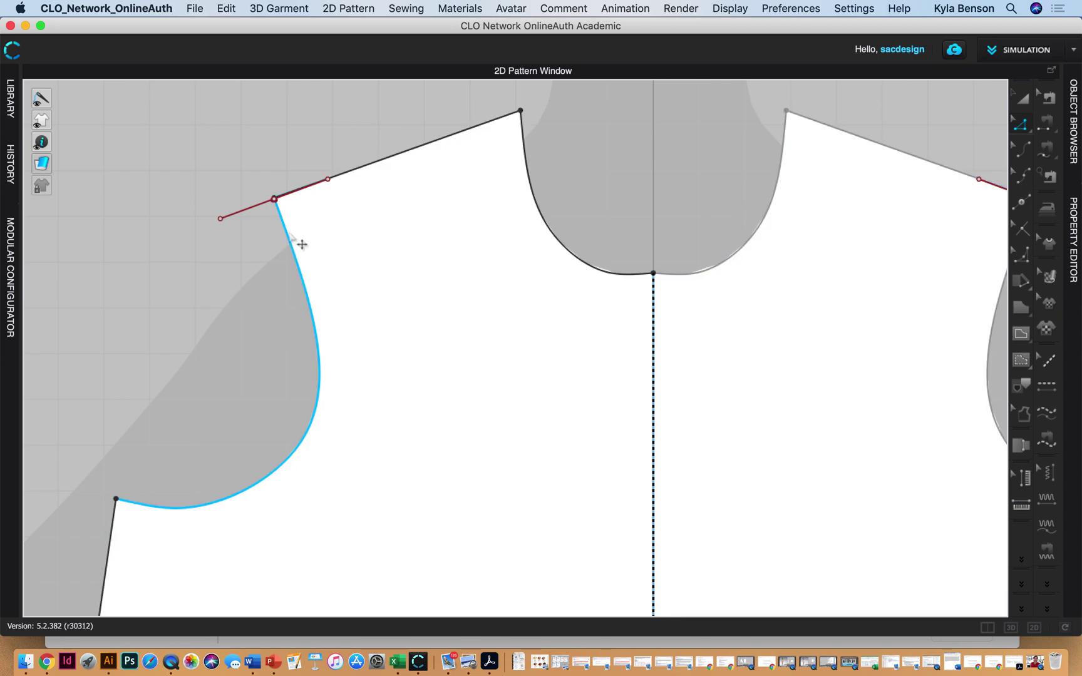
left_click(277, 202)
left_click(320, 307)
left_click(290, 213)
left_click(275, 199)
left_click(294, 237)
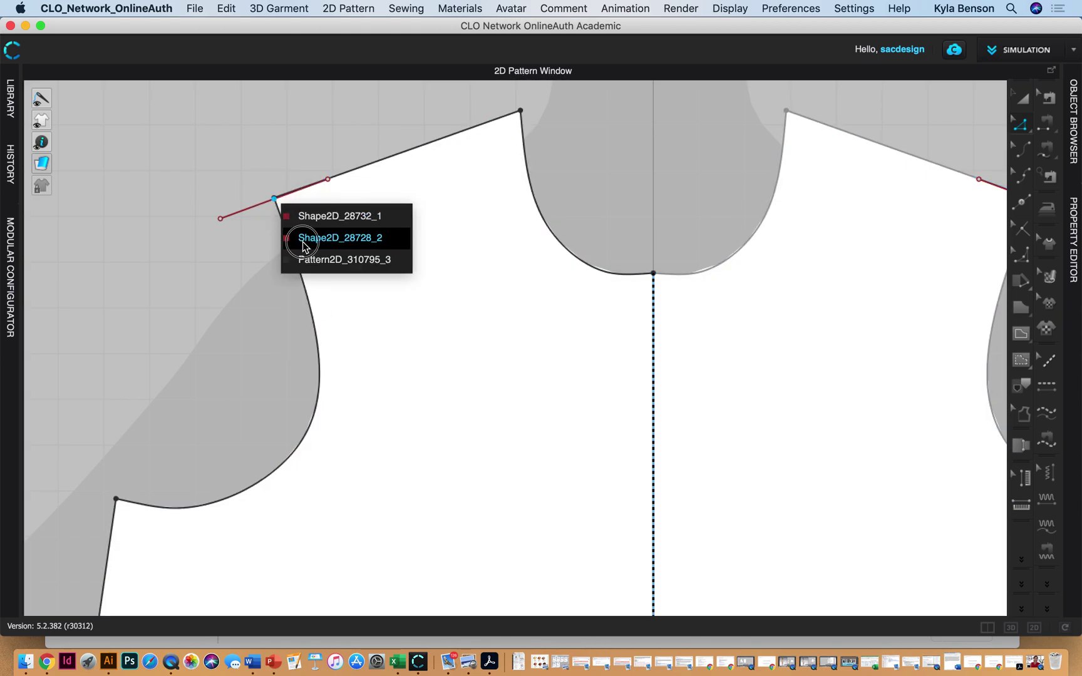
left_click(292, 223)
left_click(275, 200)
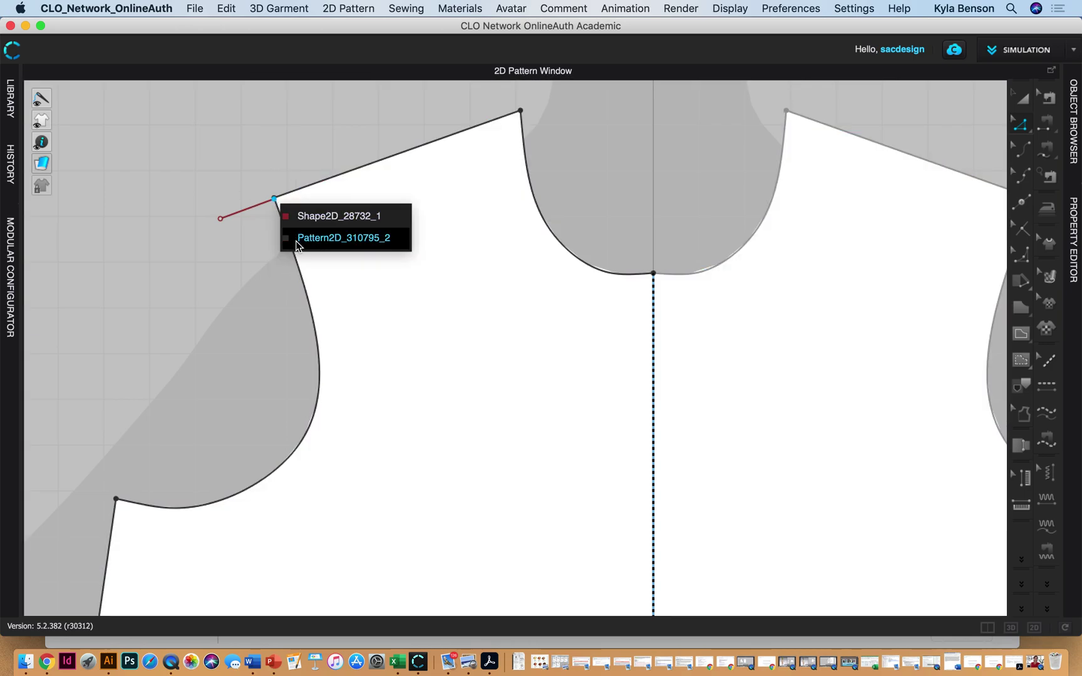
- Drag the shoulder corner out to the guide line's end, then delete the guide line
left_click(309, 216)
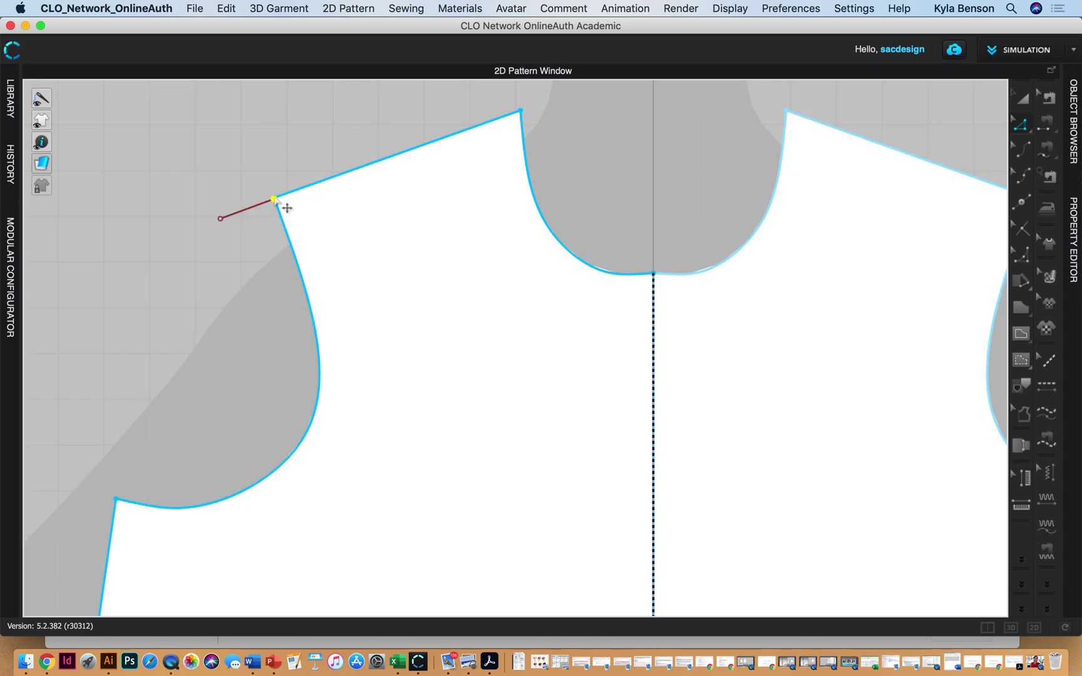
left_click_drag(276, 200, 143, 238)
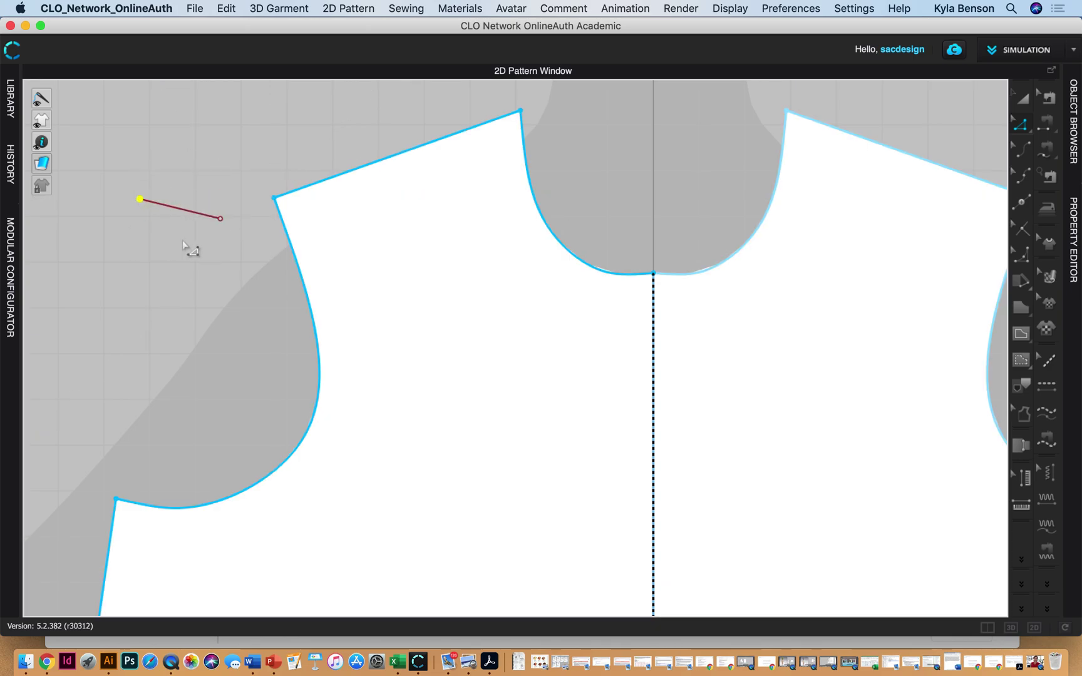
left_click(274, 198)
left_click_drag(274, 197, 220, 218)
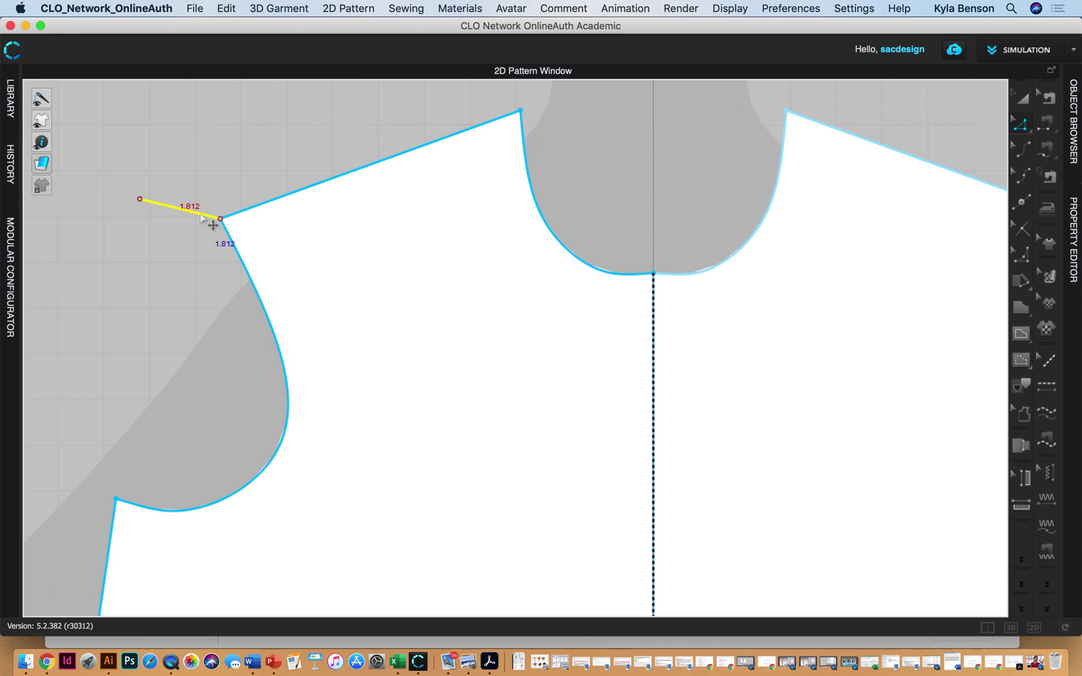
key("Delete")
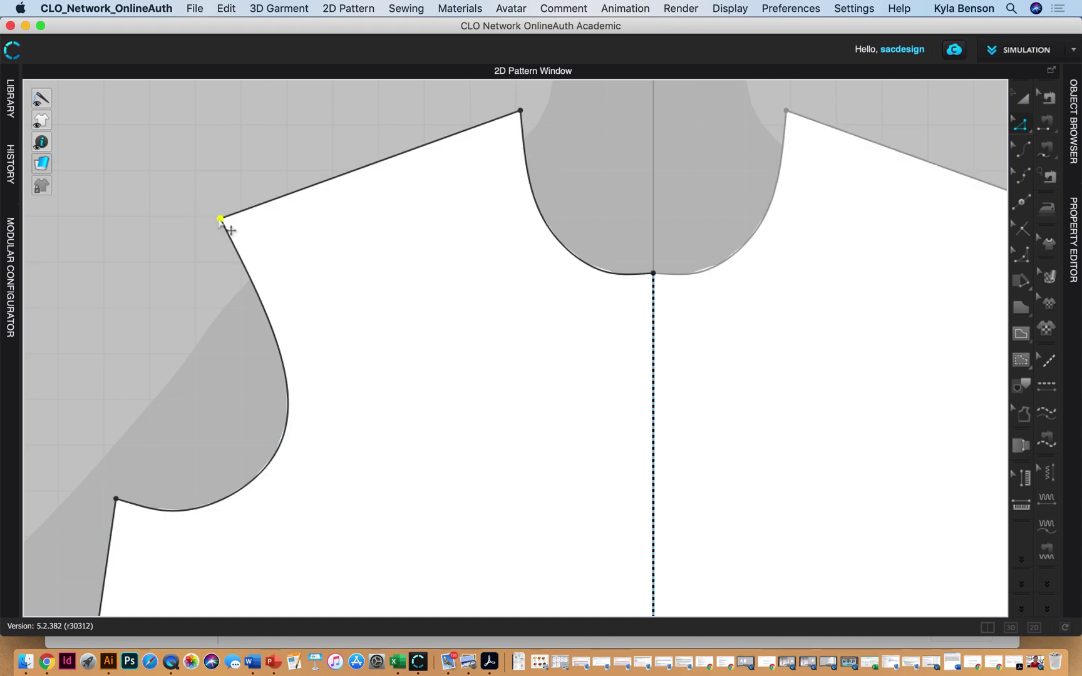